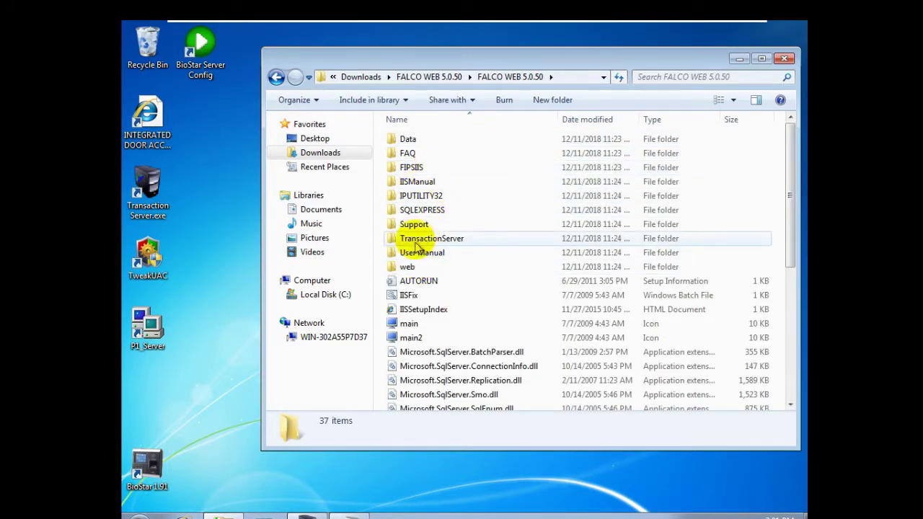
Launch the SqlBakSetup installer from the innermost DBBackupTool folder under Support > TOOL.
{"action": "double_click", "coordinate": [412, 225]}
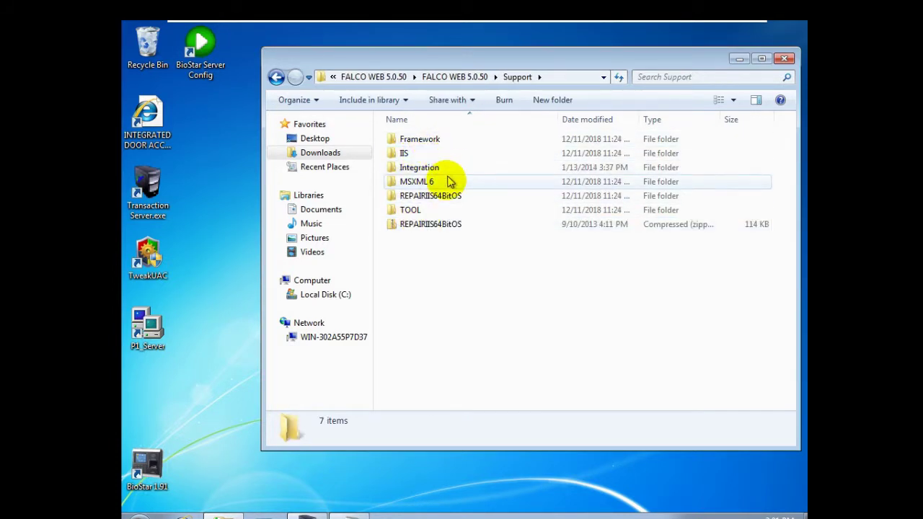
{"action": "double_click", "coordinate": [436, 209]}
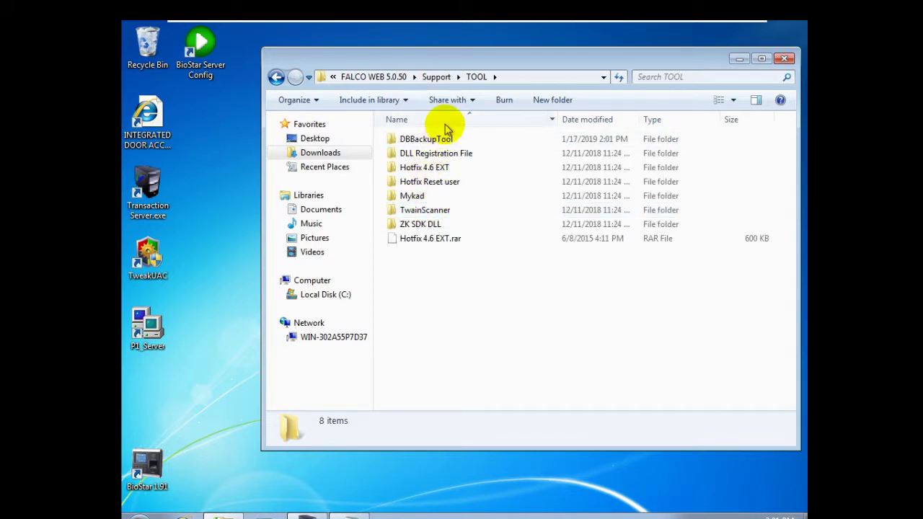
{"action": "double_click", "coordinate": [441, 139]}
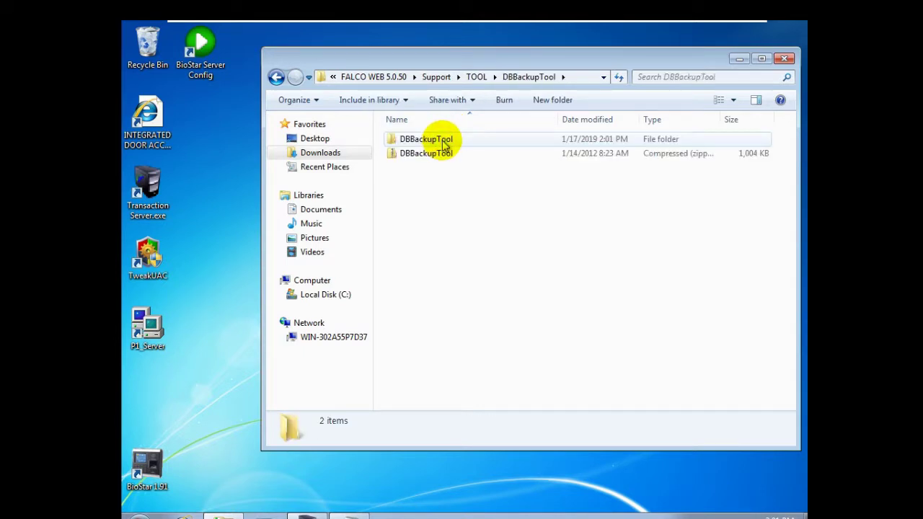
{"action": "double_click", "coordinate": [441, 139]}
{"action": "double_click", "coordinate": [438, 139]}
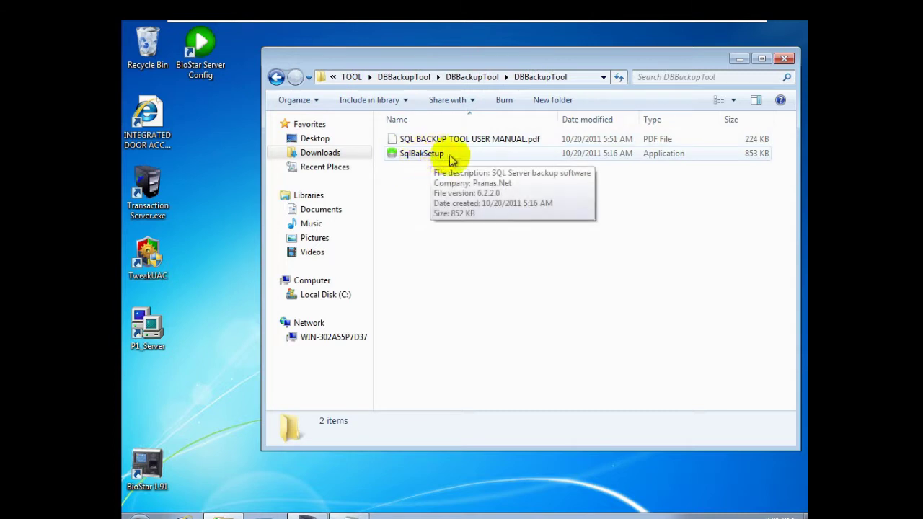
{"action": "double_click", "coordinate": [440, 155]}
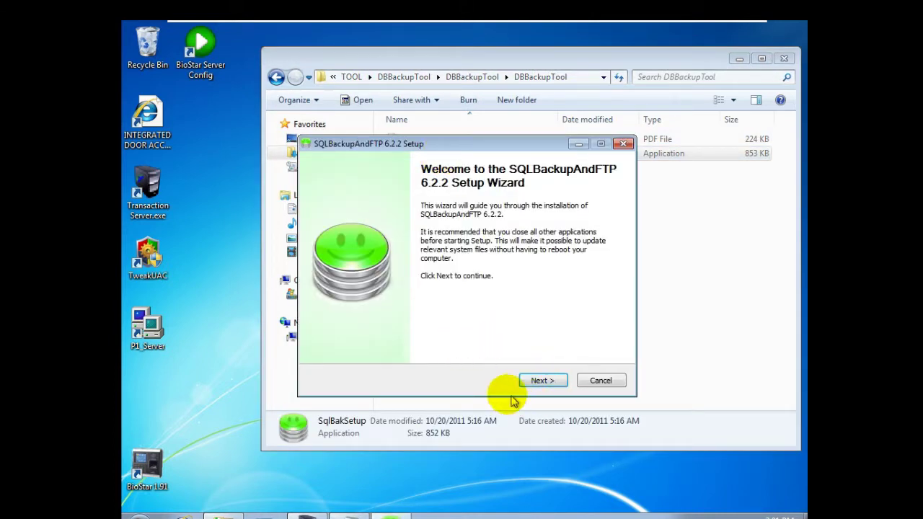
Cancel the SQLBackupAndFTP 6.2.2 setup wizard and minimize the folder window.
{"action": "left_click", "coordinate": [565, 351]}
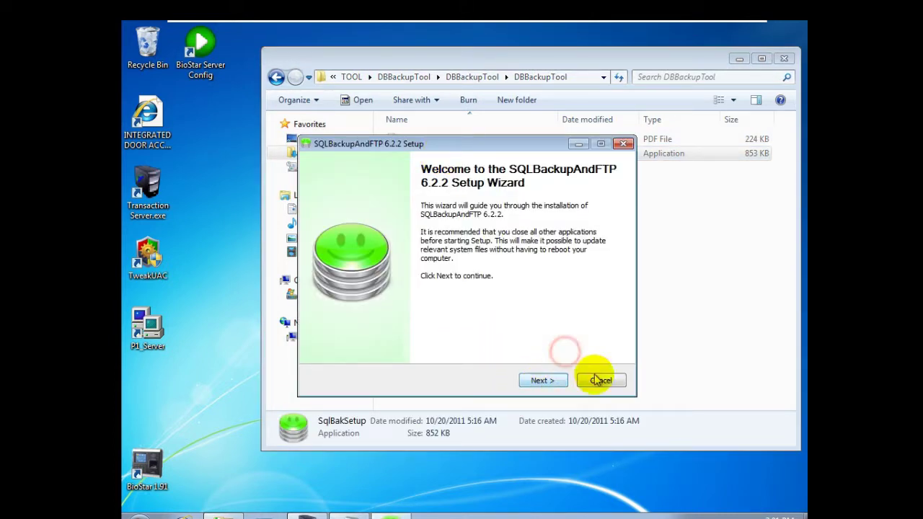
{"action": "left_click", "coordinate": [599, 380]}
{"action": "left_click", "coordinate": [514, 322]}
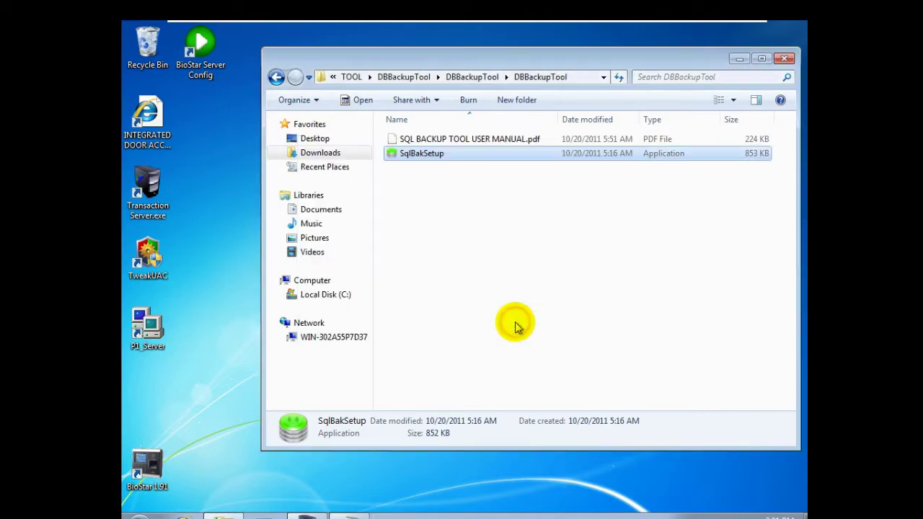
{"action": "left_click", "coordinate": [739, 58]}
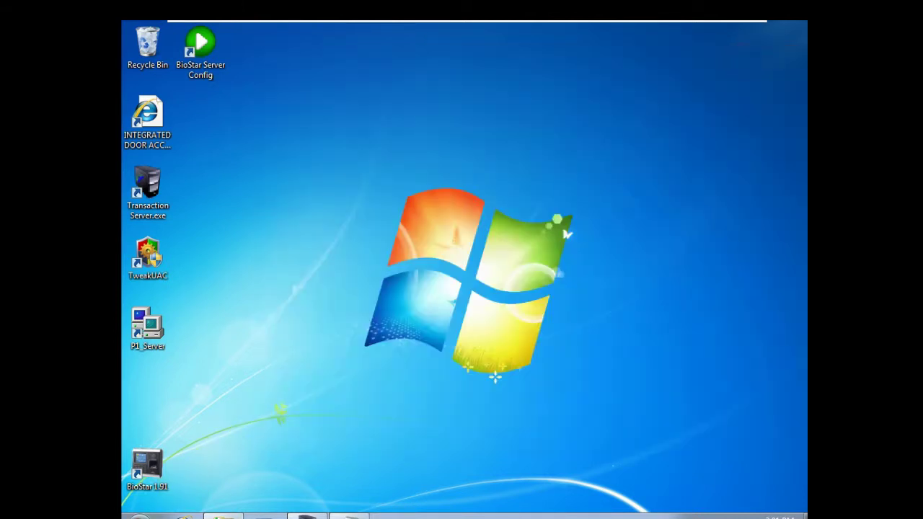
Switch to SQLBackupAndFTP by launching it from the SQLBackupAndFTP group of installed programs.
{"action": "left_click", "coordinate": [140, 516]}
{"action": "left_click", "coordinate": [205, 469]}
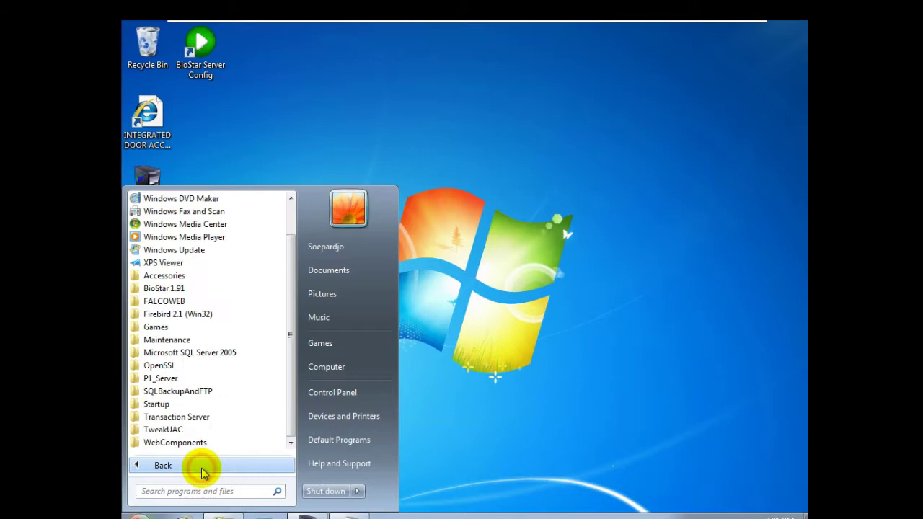
{"action": "left_click", "coordinate": [229, 392]}
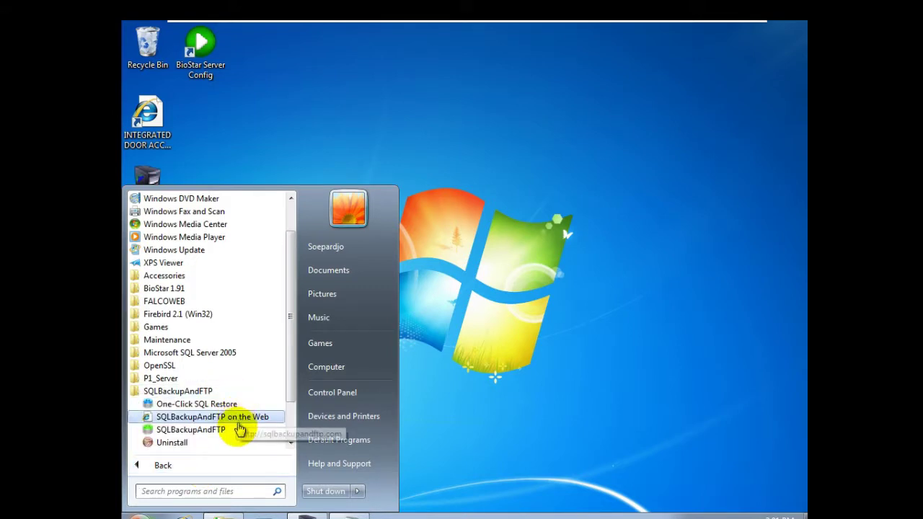
{"action": "left_click", "coordinate": [221, 431]}
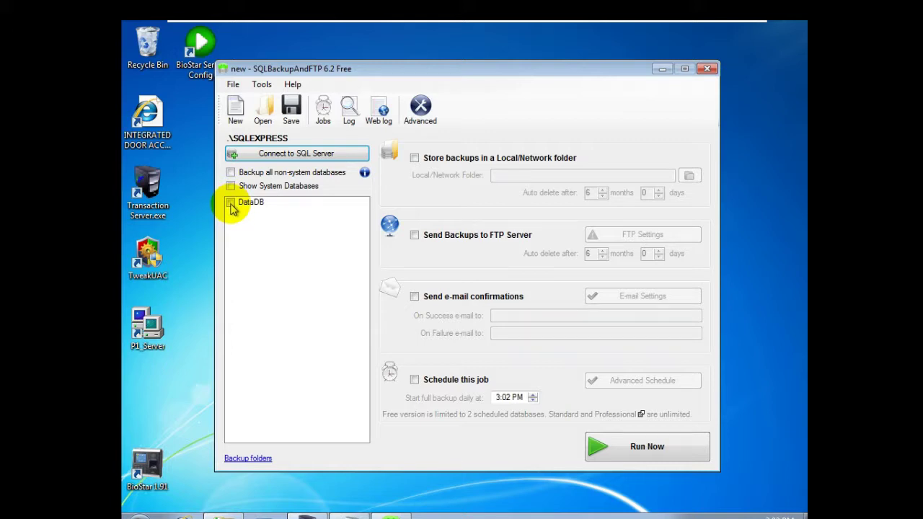
Set the SQL Server connection to SQL Server Authentication with the user name sa.
{"action": "left_click", "coordinate": [281, 155]}
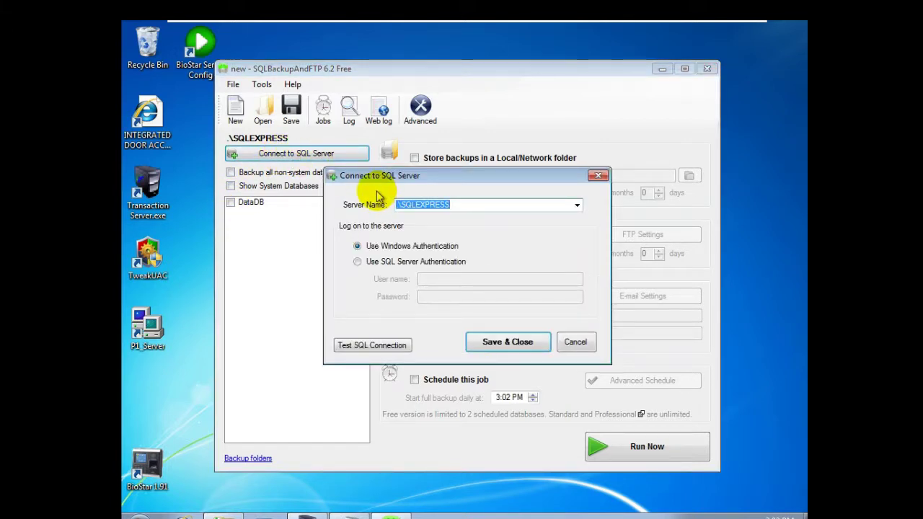
{"action": "left_click", "coordinate": [357, 262]}
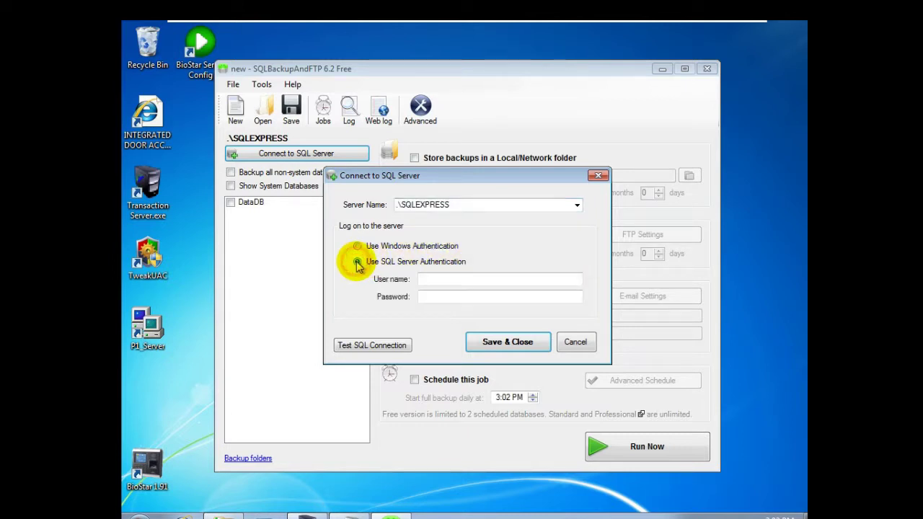
{"action": "left_click", "coordinate": [426, 279]}
{"action": "type", "text": "sa"}
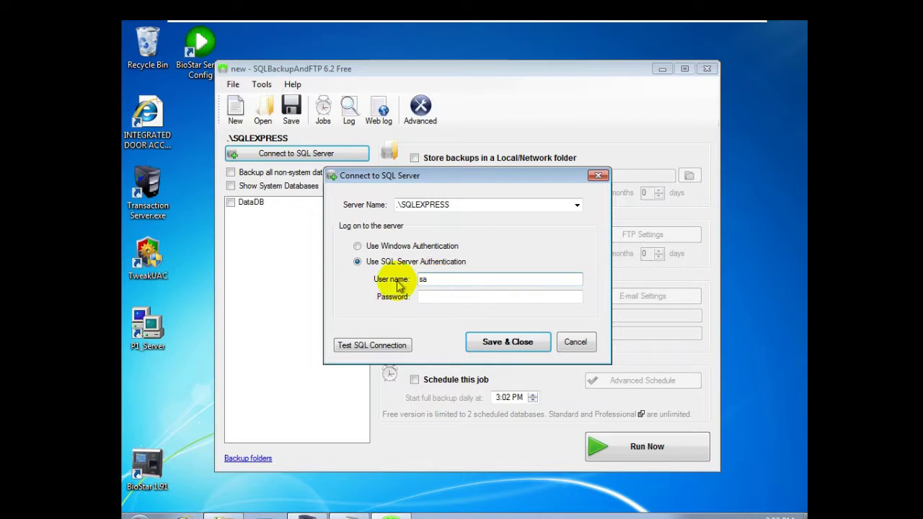
Copy the SQL Server password from the open Notepad note and paste it into the connection's Password field.
{"action": "left_click", "coordinate": [433, 297]}
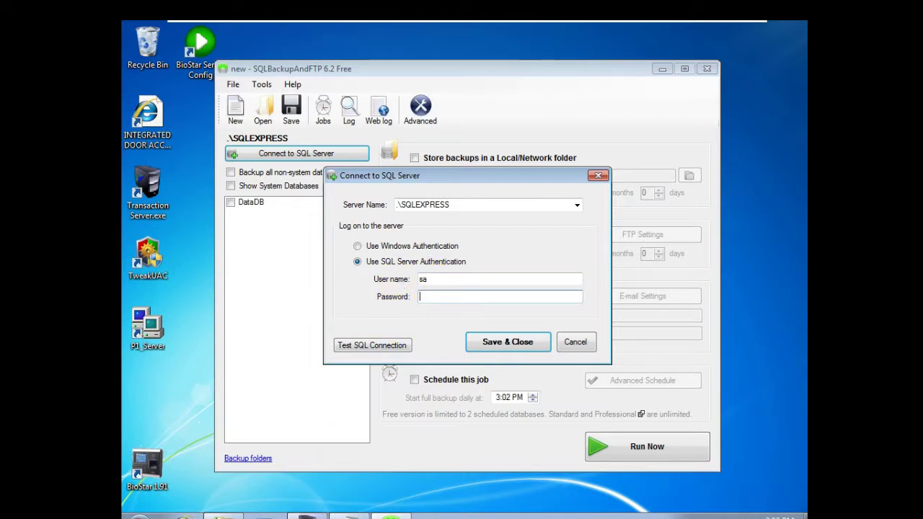
{"action": "left_click", "coordinate": [295, 510]}
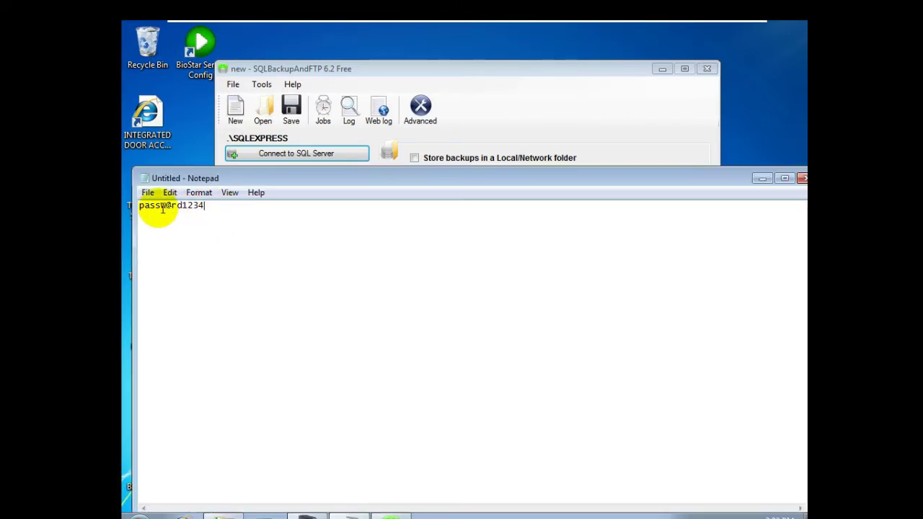
{"action": "left_click_drag", "start_coordinate": [211, 206], "coordinate": [130, 207]}
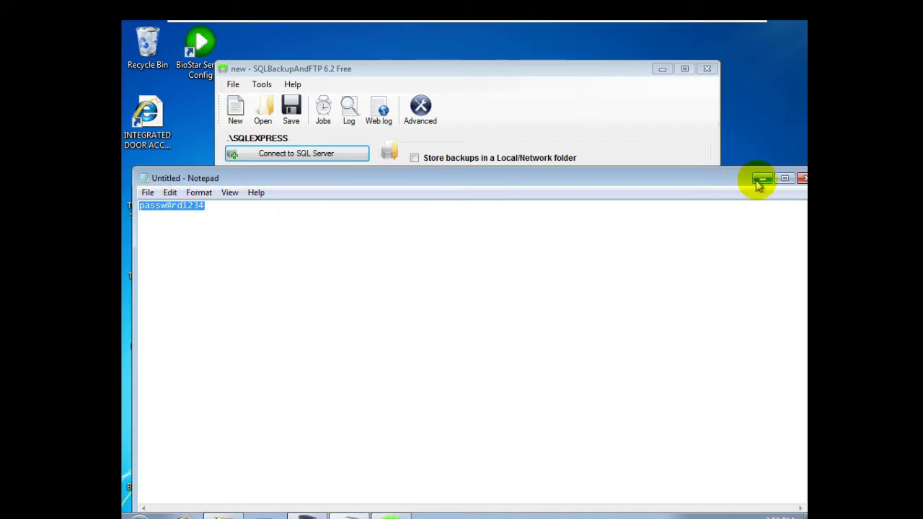
{"action": "left_click", "coordinate": [170, 193]}
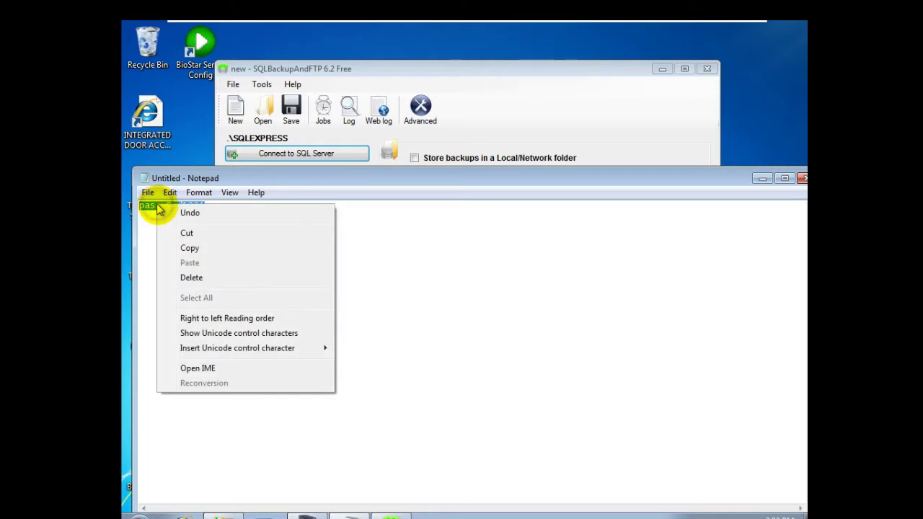
{"action": "left_click", "coordinate": [187, 246]}
{"action": "left_click", "coordinate": [762, 178]}
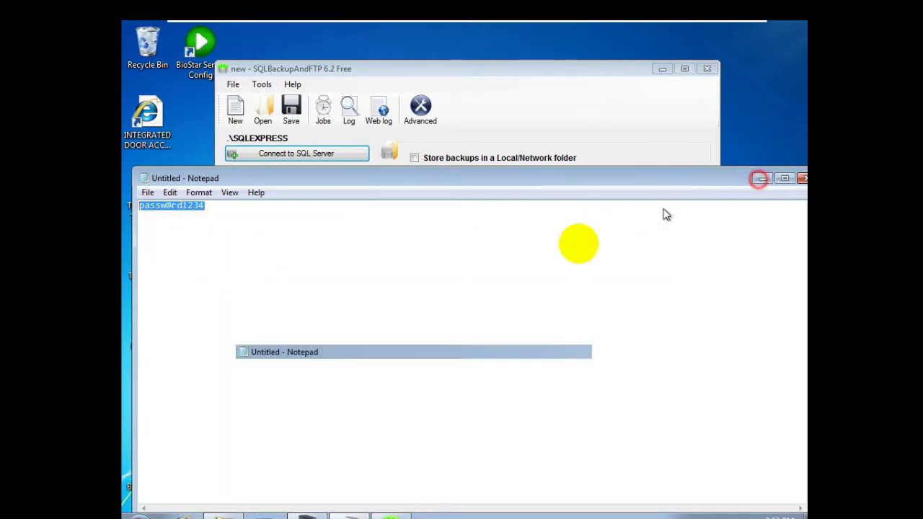
{"action": "right_click", "coordinate": [447, 297]}
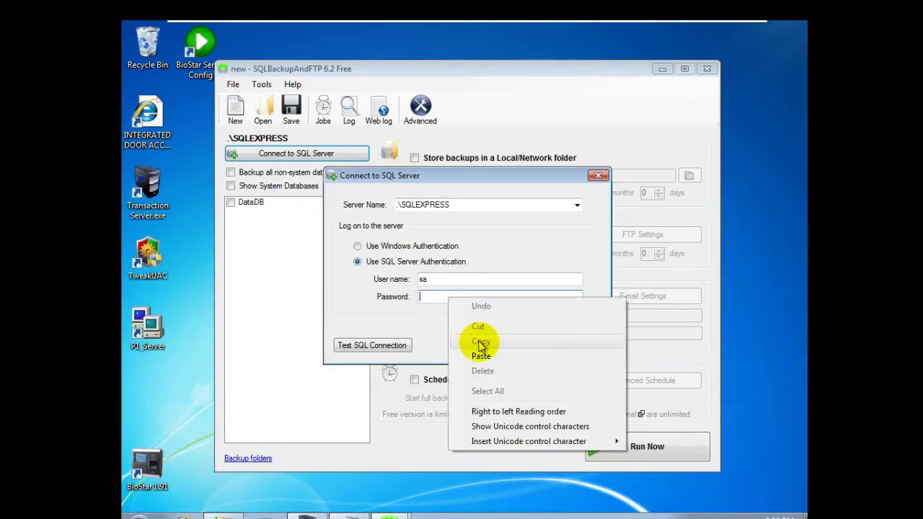
{"action": "left_click", "coordinate": [480, 356]}
Test the SQL Server connection and save the connection settings.
{"action": "left_click", "coordinate": [393, 347]}
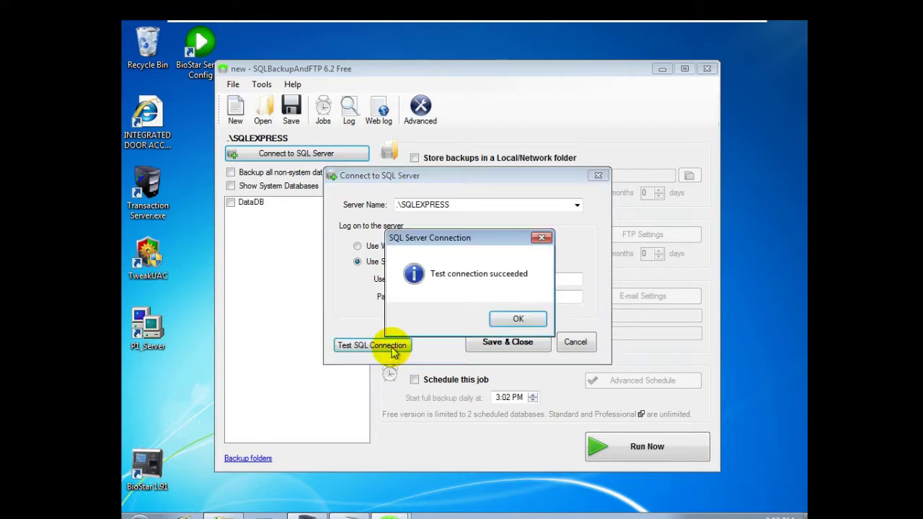
{"action": "left_click", "coordinate": [504, 320]}
{"action": "left_click", "coordinate": [500, 345]}
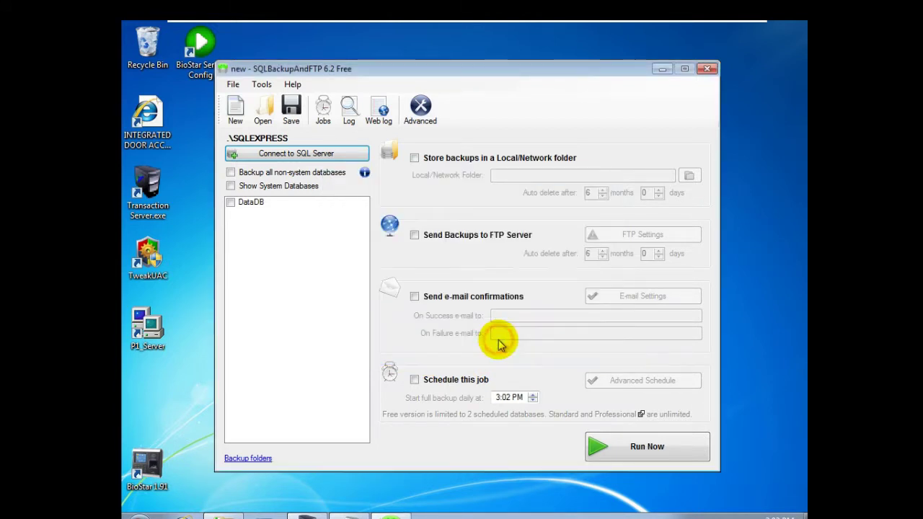
Select the DataDB database for backup and set the Desktop as the local storage folder.
{"action": "left_click", "coordinate": [231, 204]}
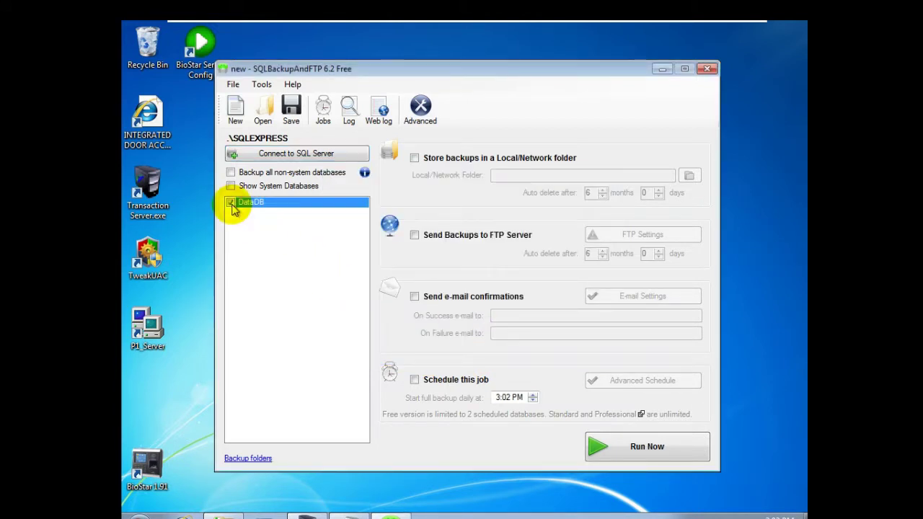
{"action": "left_click", "coordinate": [416, 157]}
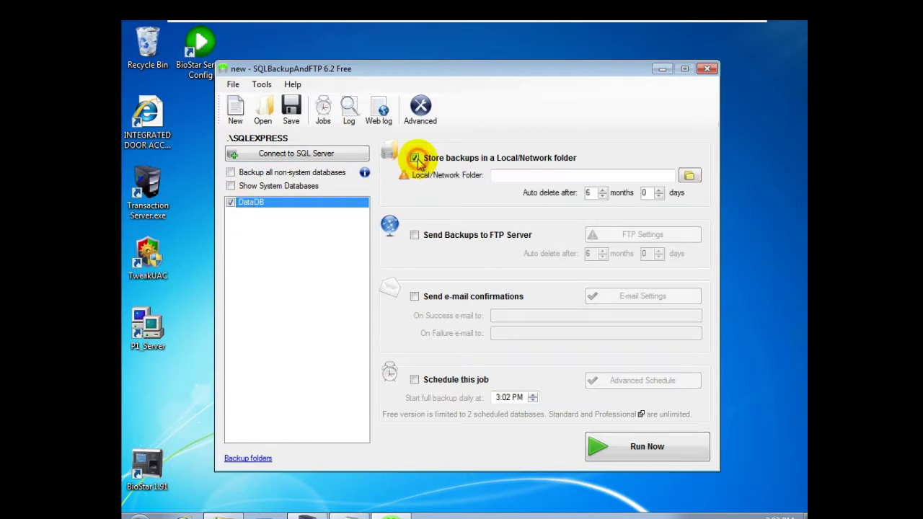
{"action": "left_click", "coordinate": [691, 176]}
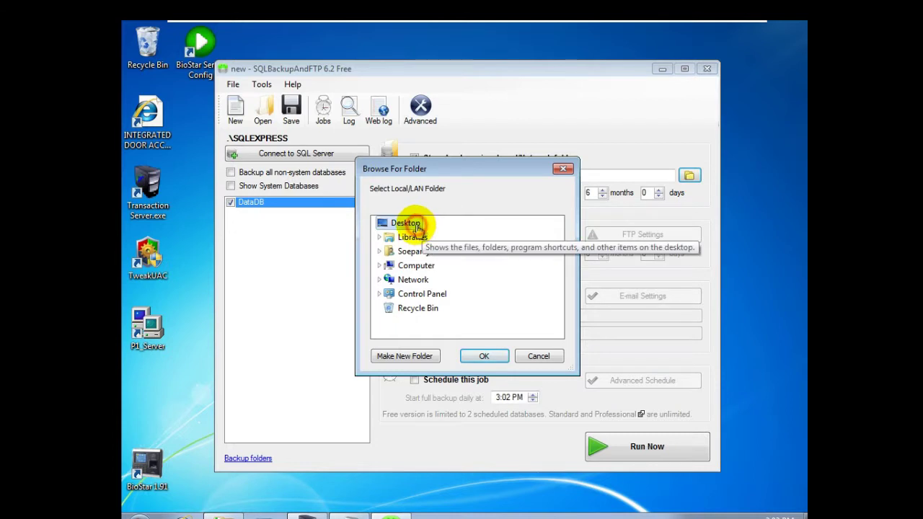
{"action": "left_click", "coordinate": [483, 355]}
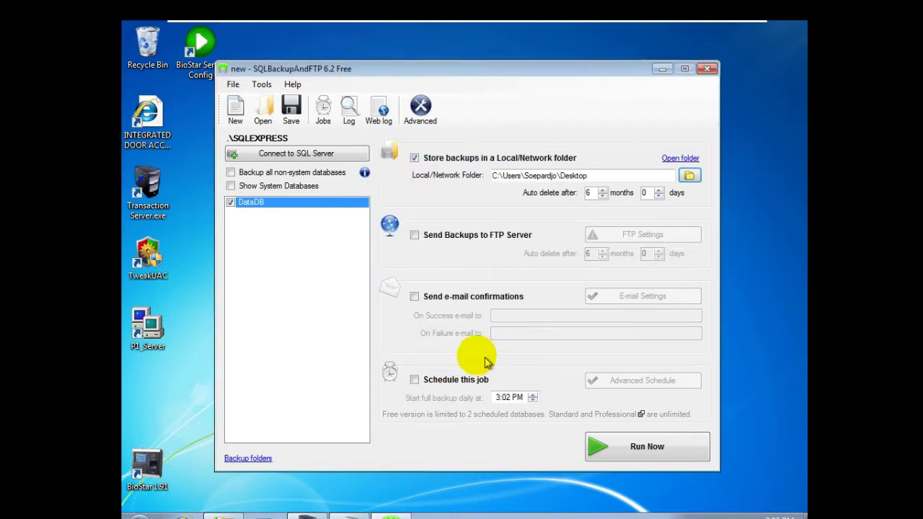
Run the DataDB backup job immediately, then exit SQLBackupAndFTP without saving the job changes.
{"action": "left_click", "coordinate": [638, 448]}
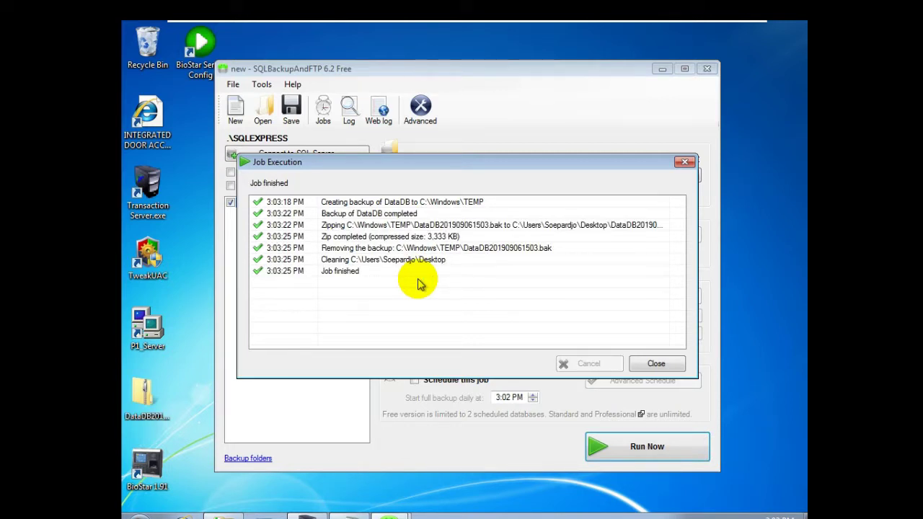
{"action": "left_click", "coordinate": [366, 272]}
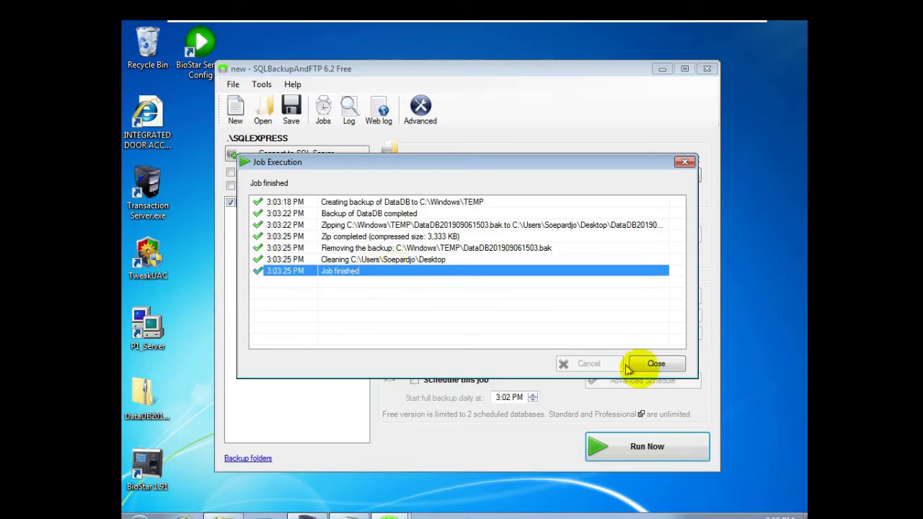
{"action": "left_click", "coordinate": [656, 363]}
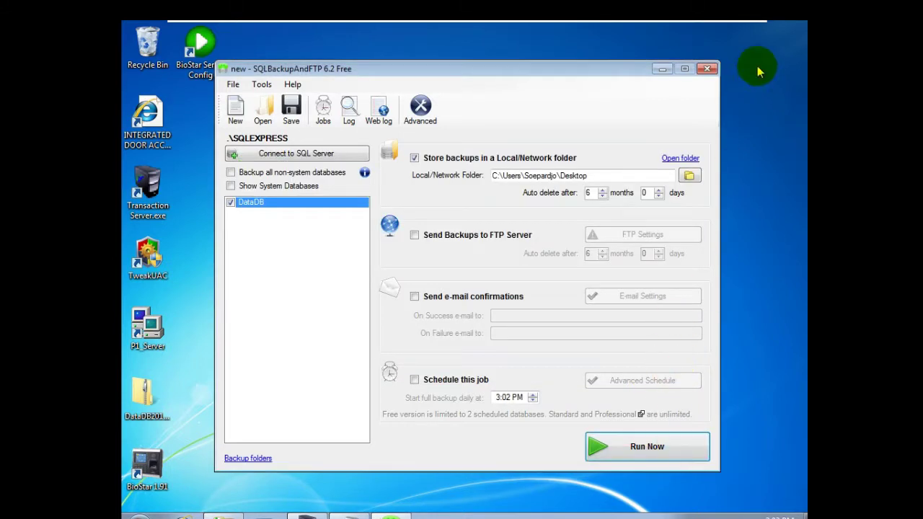
{"action": "left_click", "coordinate": [710, 69]}
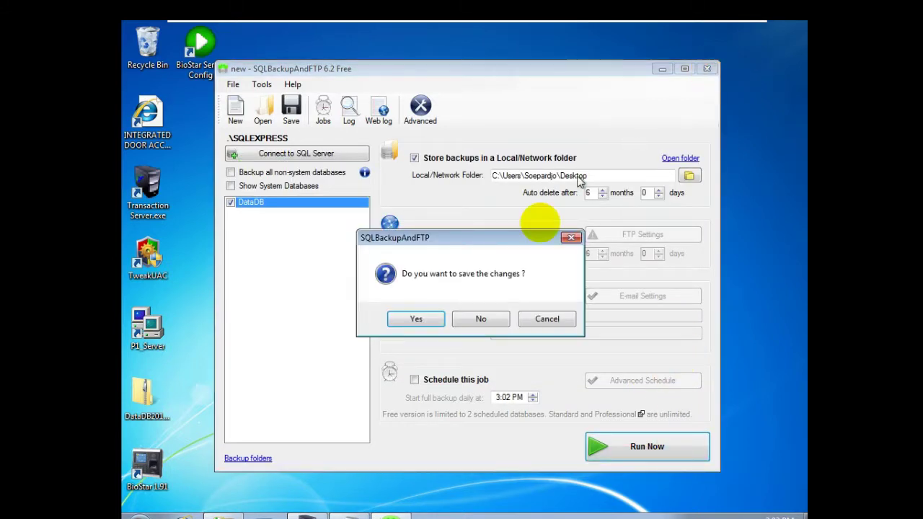
{"action": "left_click", "coordinate": [483, 317]}
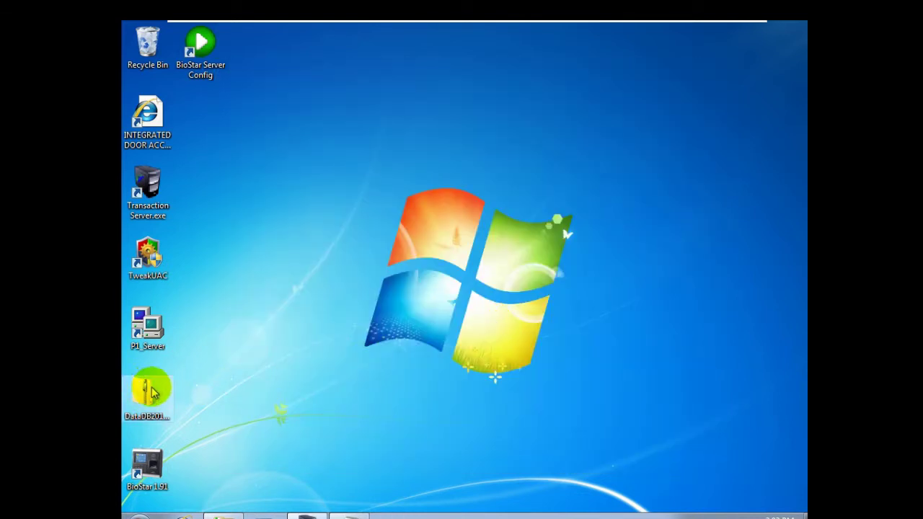
Move the zipped DataDB backup to an empty area of the desktop and extract all its contents to the desktop.
{"action": "left_click_drag", "start_coordinate": [150, 393], "coordinate": [292, 247]}
{"action": "right_click", "coordinate": [292, 247]}
{"action": "left_click", "coordinate": [325, 266]}
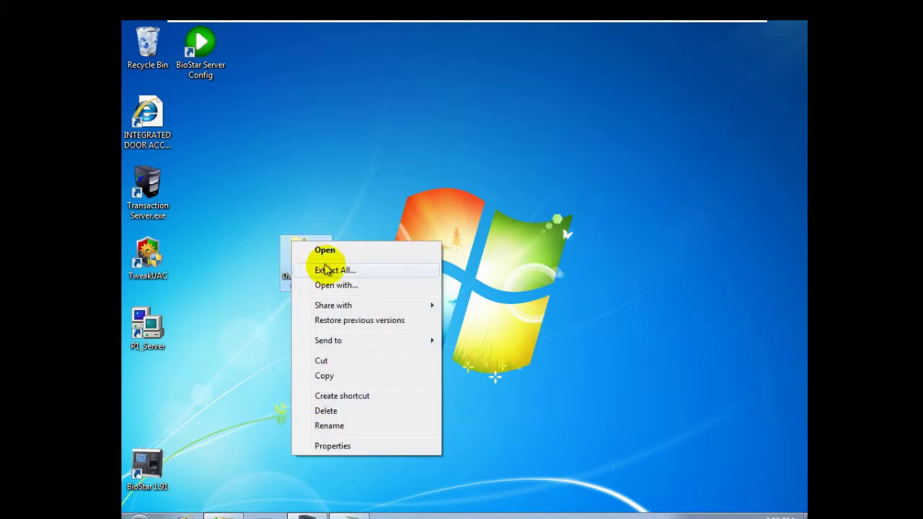
{"action": "left_click", "coordinate": [591, 402]}
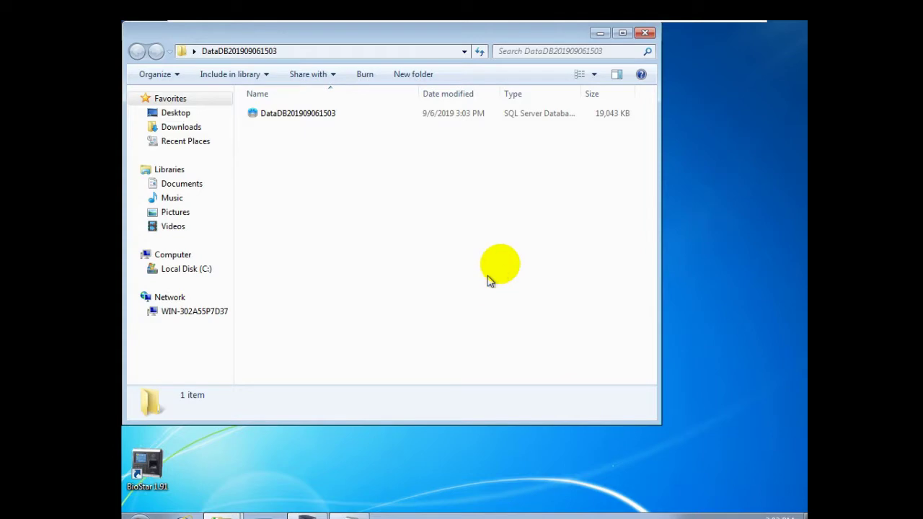
{"action": "left_click", "coordinate": [644, 33]}
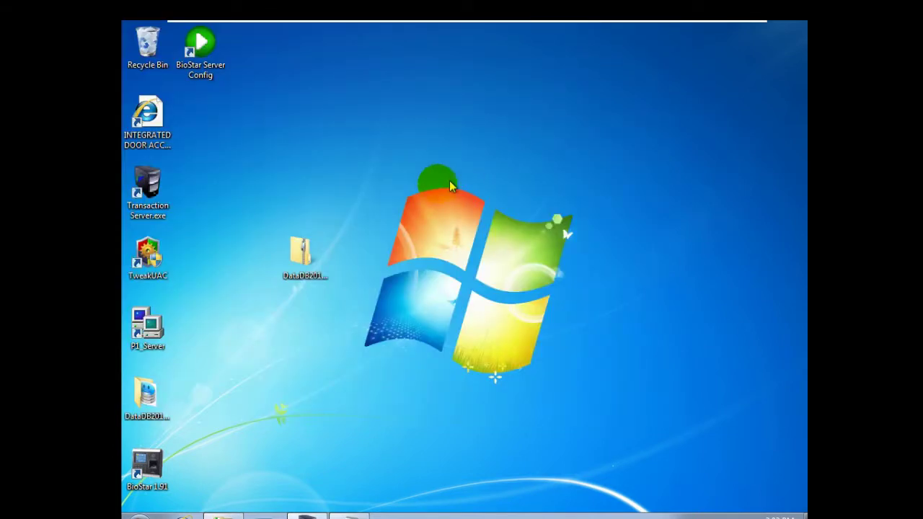
{"action": "double_click", "coordinate": [147, 393]}
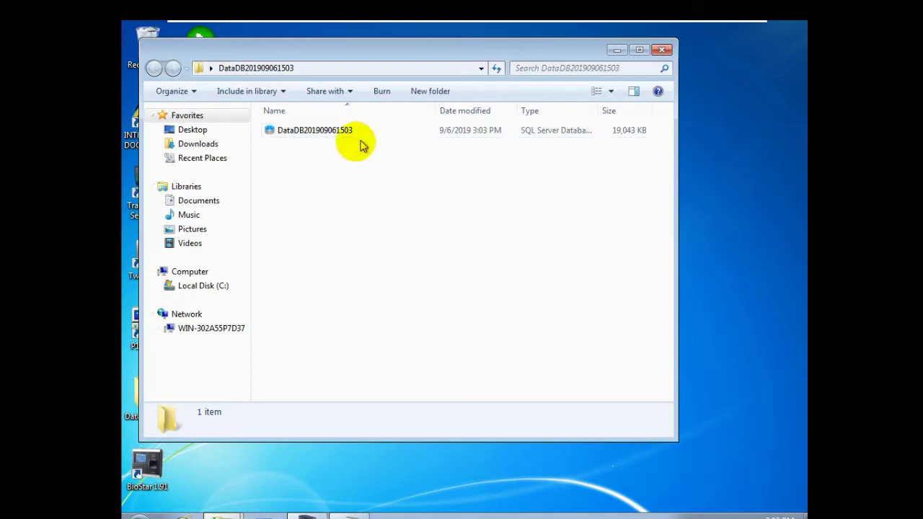
Close the extracted backup folder window and launch One-Click SQL Restore from the SQLBackupAndFTP program group.
{"action": "left_click", "coordinate": [663, 52]}
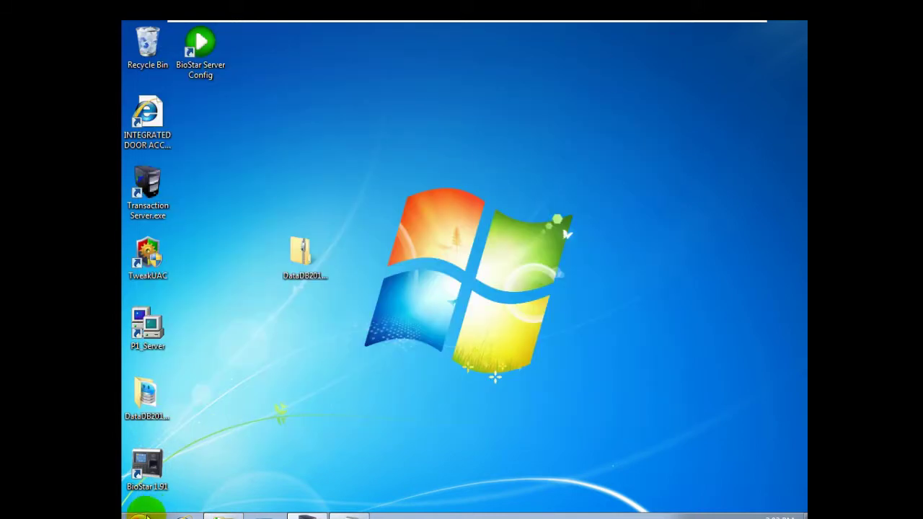
{"action": "left_click", "coordinate": [141, 514]}
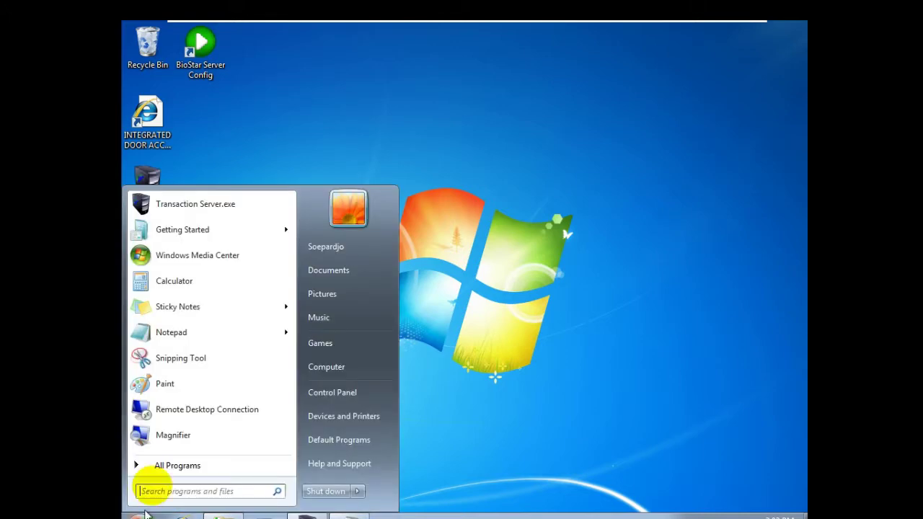
{"action": "left_click", "coordinate": [178, 464]}
{"action": "left_click", "coordinate": [215, 391]}
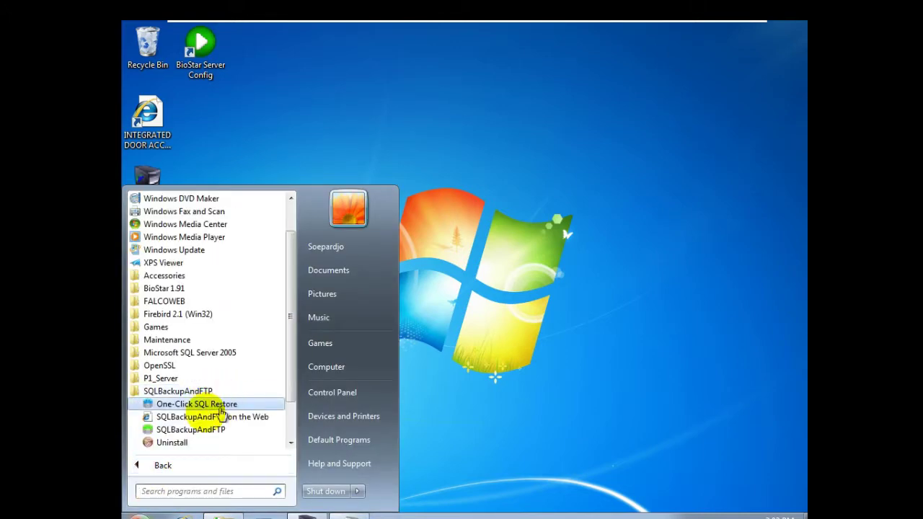
{"action": "left_click", "coordinate": [221, 407]}
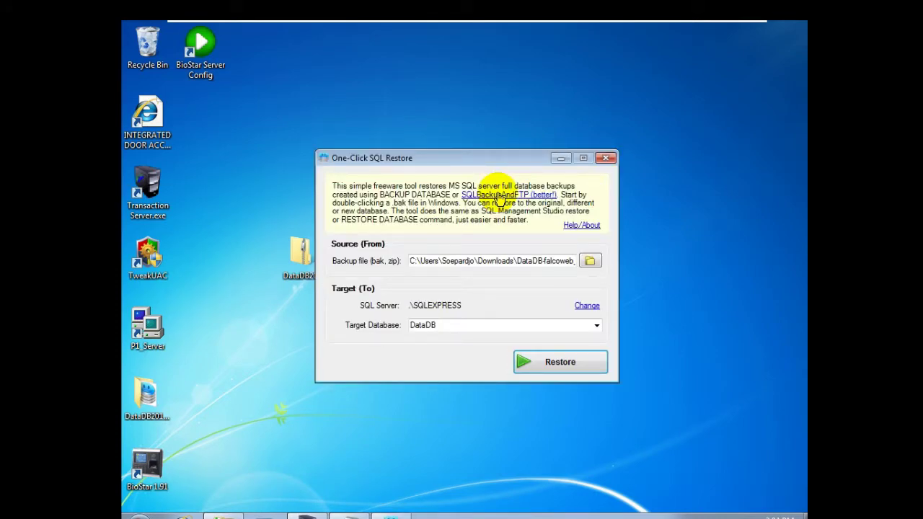
{"action": "left_click", "coordinate": [588, 262]}
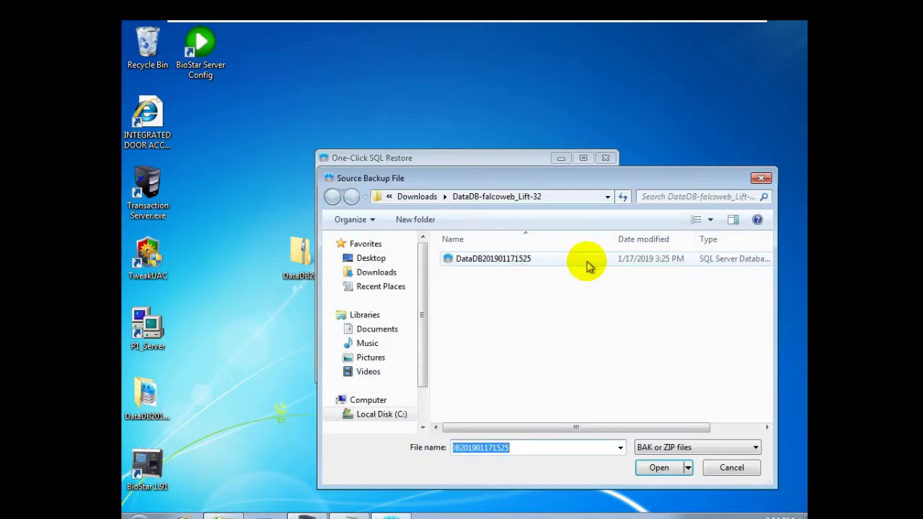
{"action": "left_click", "coordinate": [379, 264]}
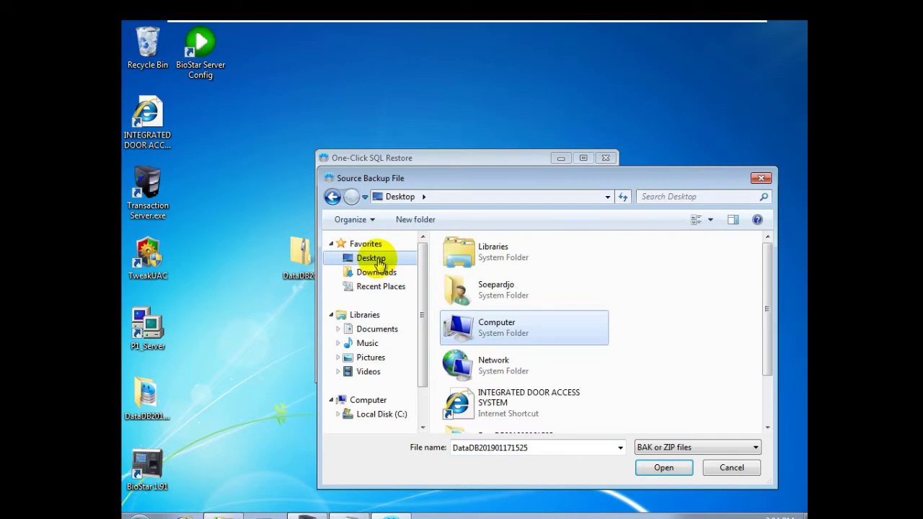
{"action": "left_click", "coordinate": [519, 293]}
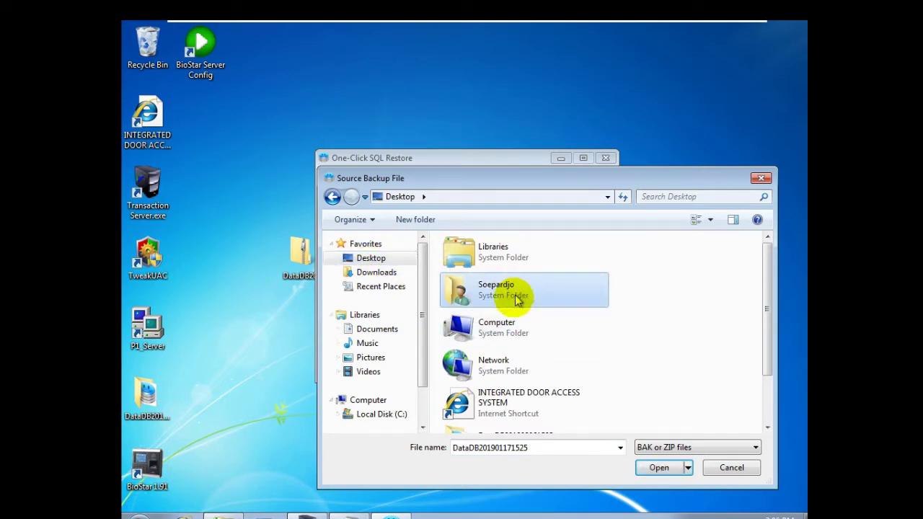
{"action": "scroll", "coordinate": [516, 307], "scroll_direction": "down", "scroll_amount": 2}
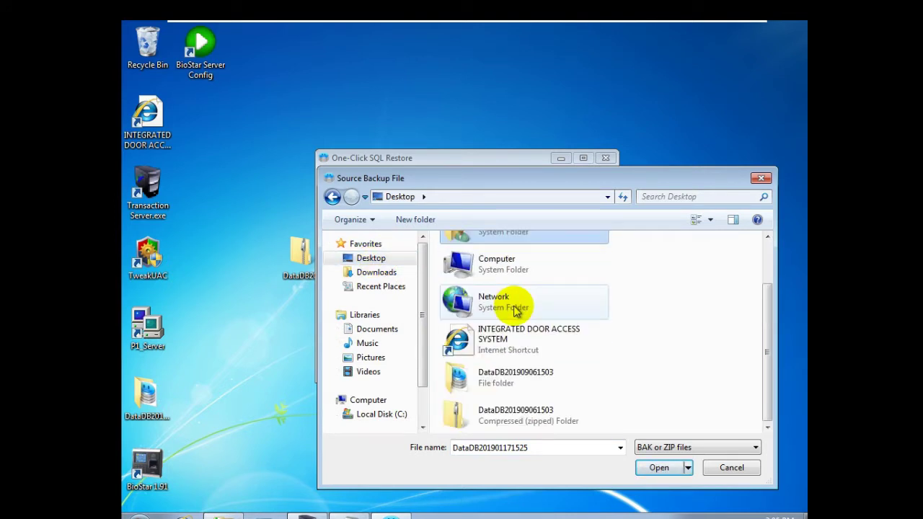
{"action": "double_click", "coordinate": [529, 381]}
{"action": "left_click", "coordinate": [513, 261]}
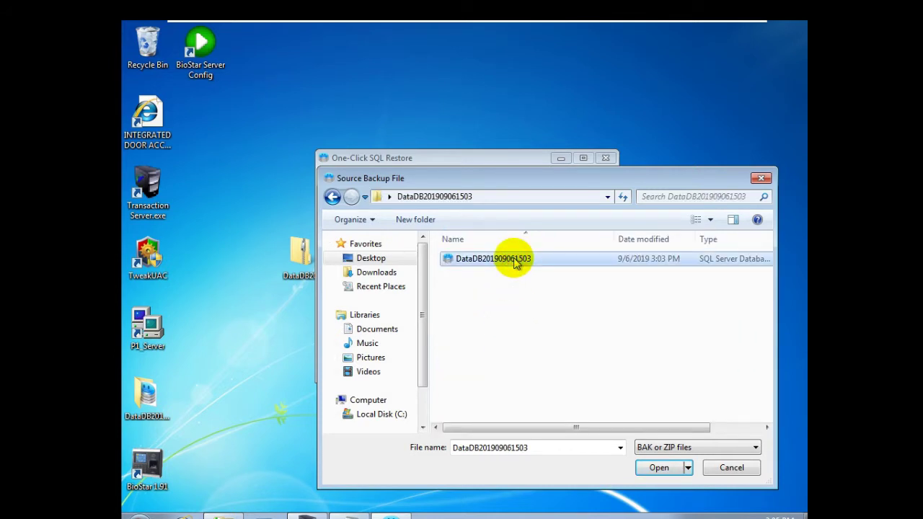
{"action": "left_click", "coordinate": [659, 469]}
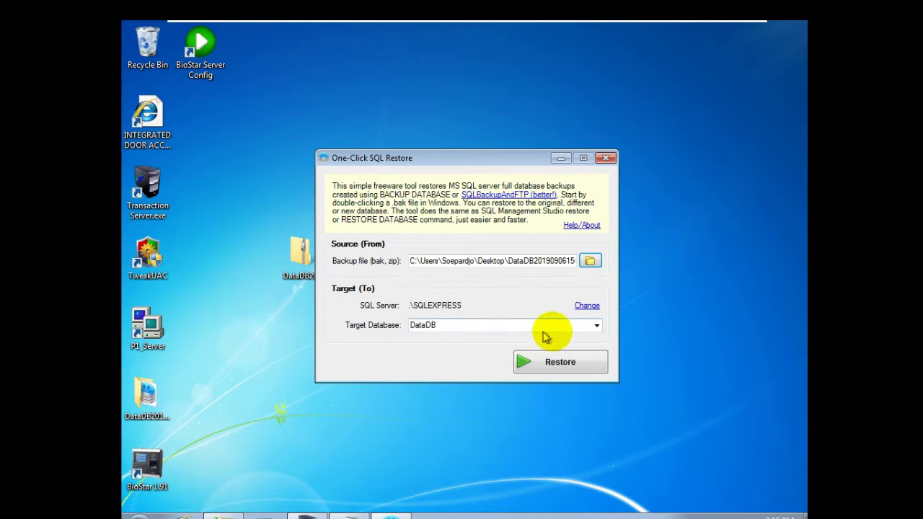
Restore the backup over the DataDB database, agreeing to replace its data and restart SQL Server, and close the restore tool.
{"action": "left_click", "coordinate": [564, 366]}
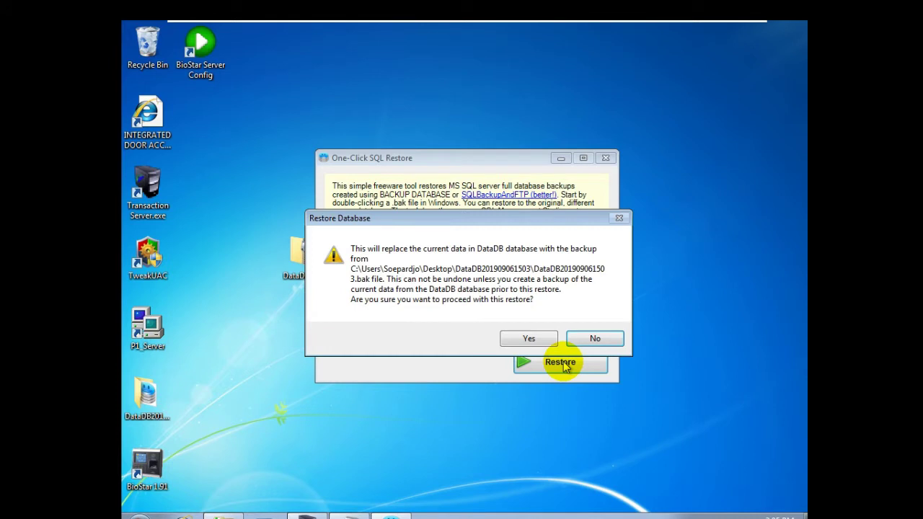
{"action": "left_click", "coordinate": [528, 339]}
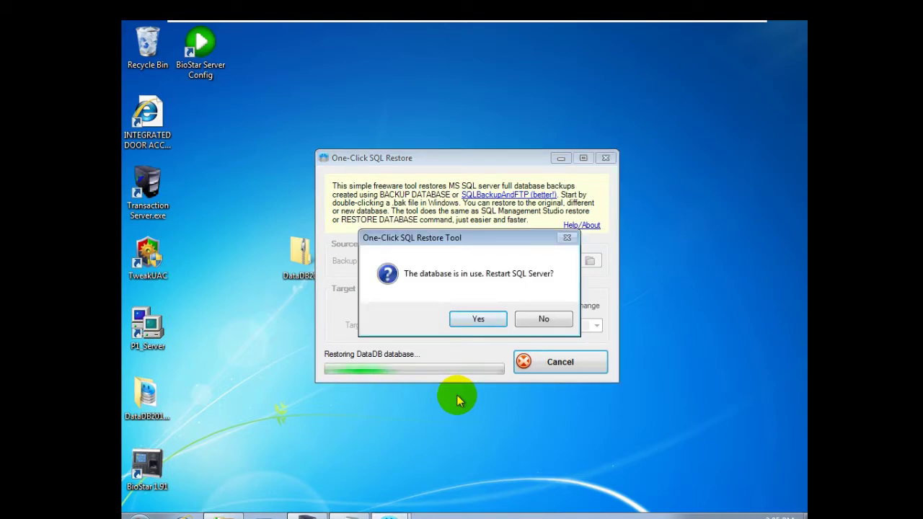
{"action": "left_click", "coordinate": [487, 320]}
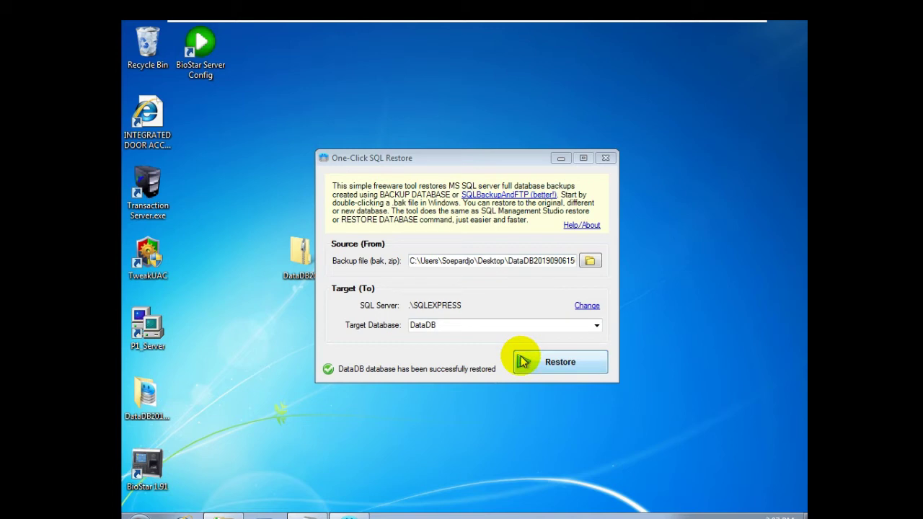
{"action": "left_click", "coordinate": [346, 351]}
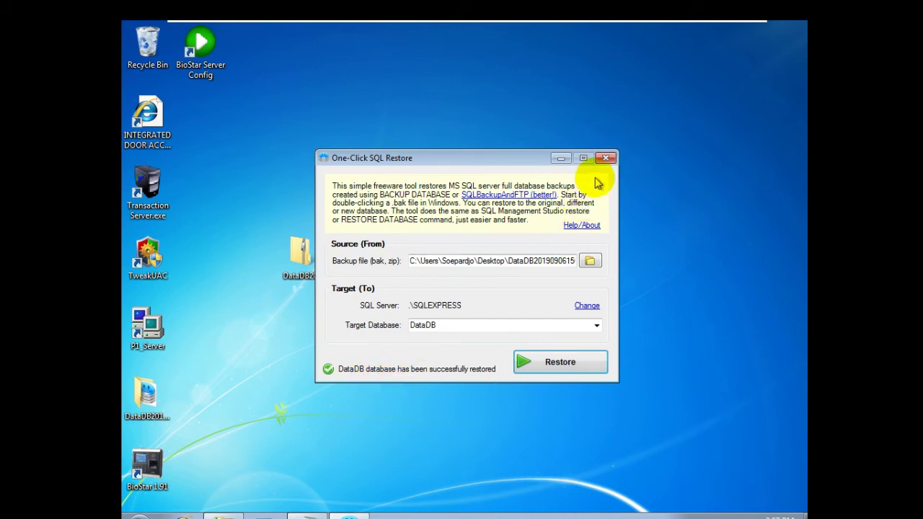
{"action": "left_click", "coordinate": [607, 159]}
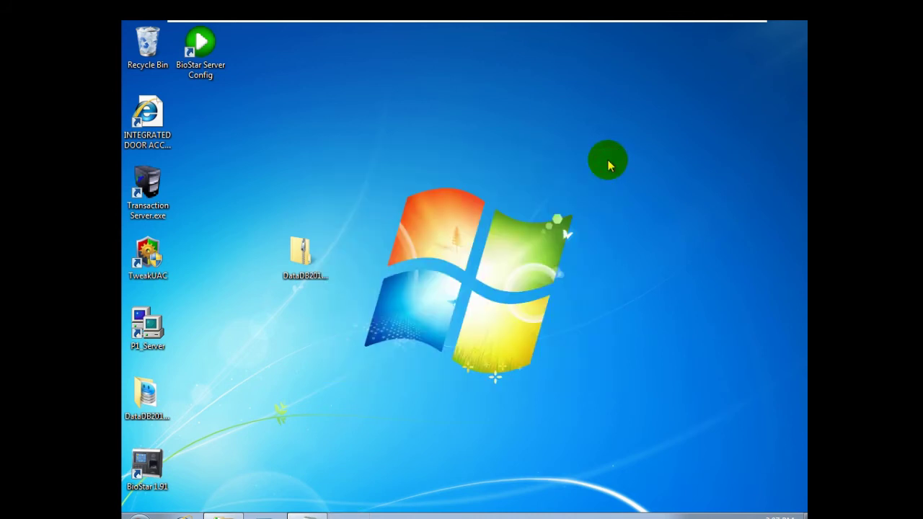